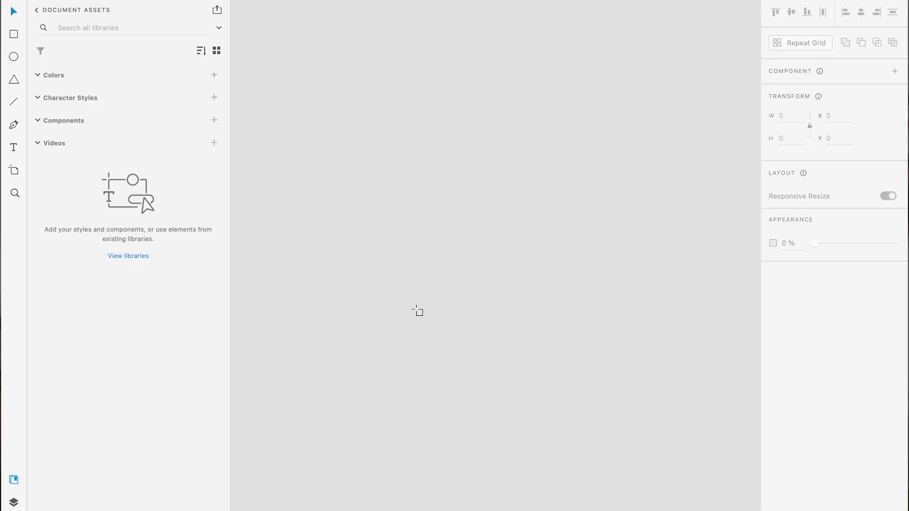
# Step: Draw a new artboard and resize it to a 1080 × 1080 square
pyautogui.press('a')
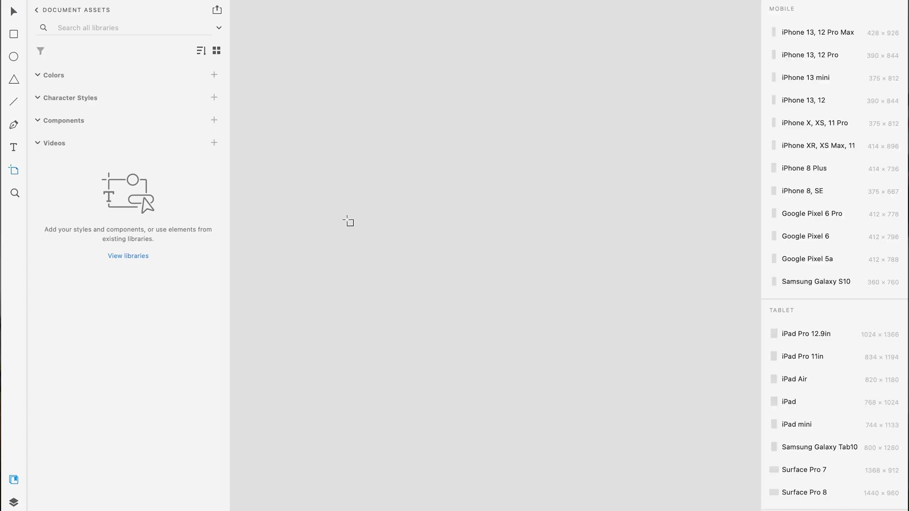
pyautogui.moveTo(339, 186); pyautogui.dragTo(483, 282)
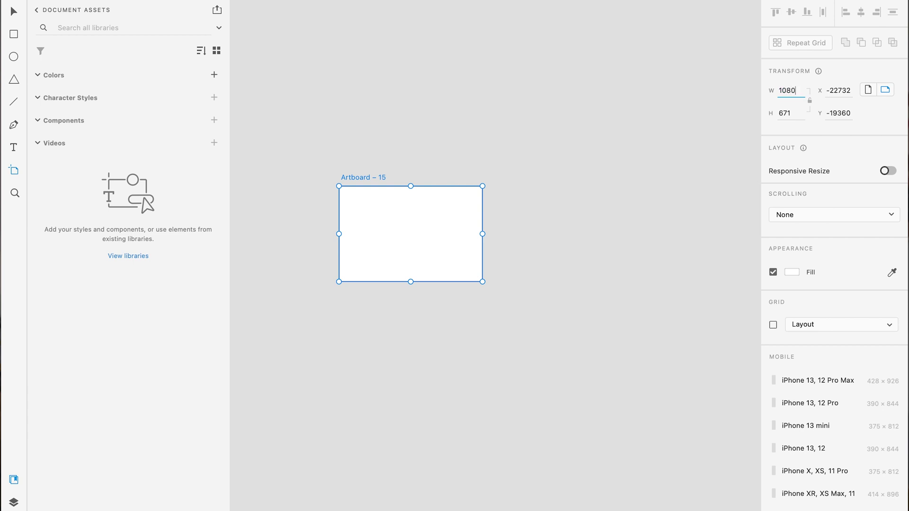
pyautogui.press('Tab')
pyautogui.write('1080')
pyautogui.press('Return')
pyautogui.press('v')
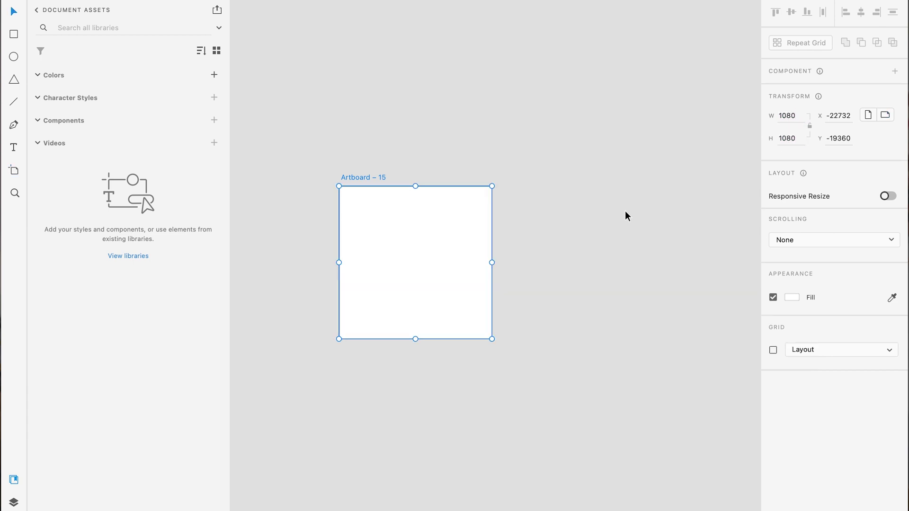
pyautogui.click(540, 312)
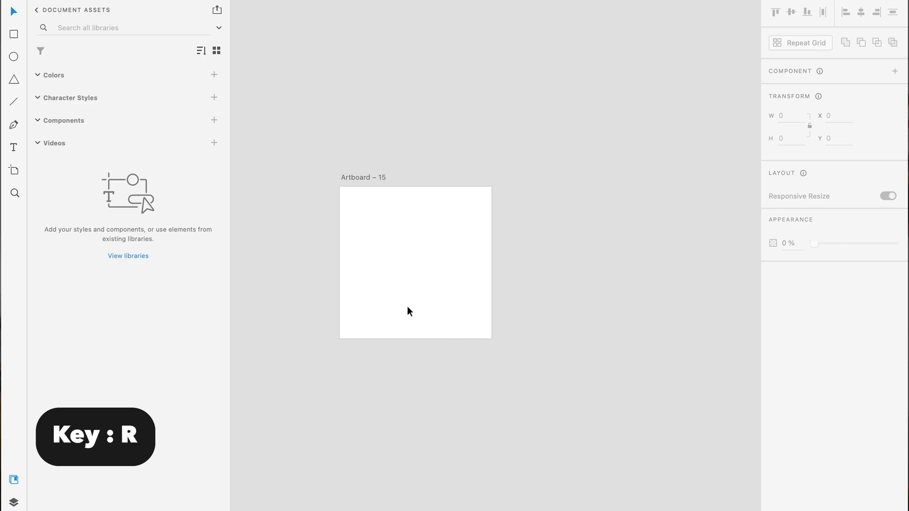
# Step: Draw a rectangle over the artboard's lower half with a linear gradient whose first stop is purple
pyautogui.moveTo(339, 258)
pyautogui.mouseDown()
pyautogui.moveTo(414, 306)
pyautogui.moveTo(492, 338)
pyautogui.mouseUp()
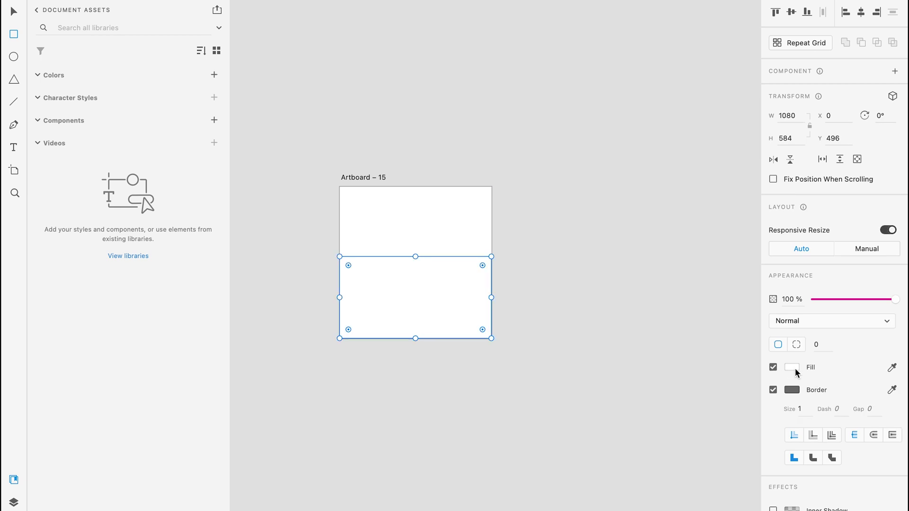
pyautogui.click(789, 369)
pyautogui.click(665, 293)
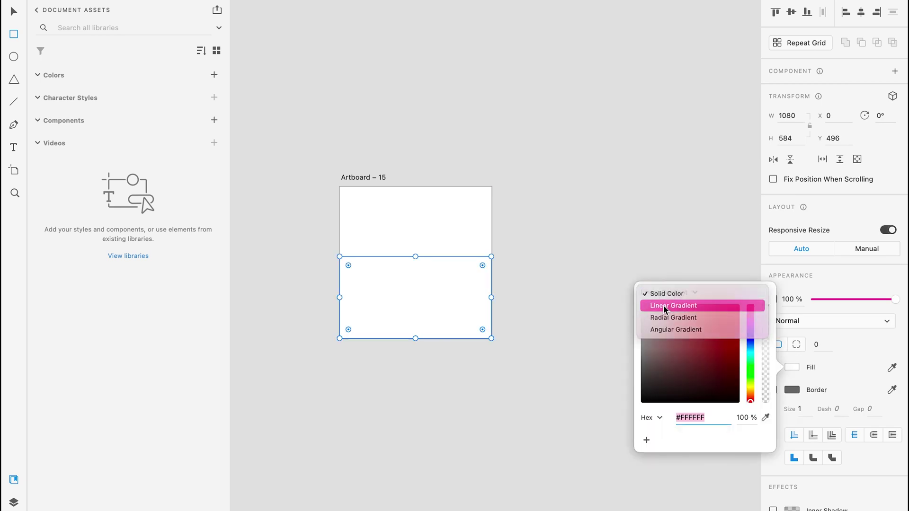
pyautogui.click(671, 305)
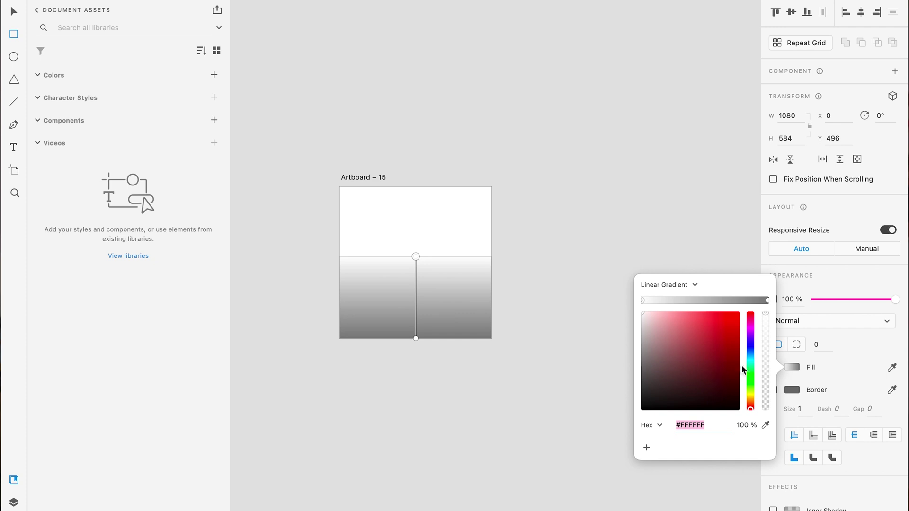
pyautogui.moveTo(753, 337); pyautogui.dragTo(751, 329)
pyautogui.moveTo(719, 346); pyautogui.dragTo(689, 344)
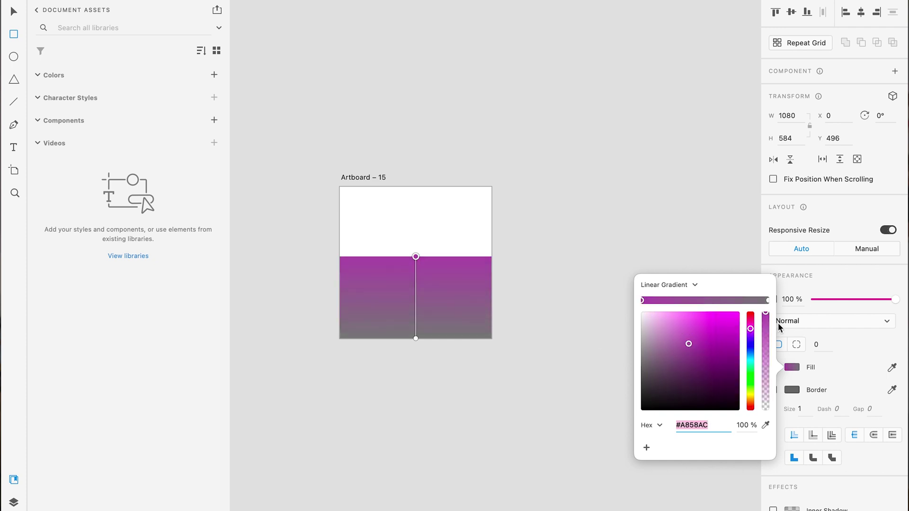
# Step: Make the second gradient stop bright orange, angle the gradient diagonally, and drop in the pink texture image
pyautogui.click(768, 301)
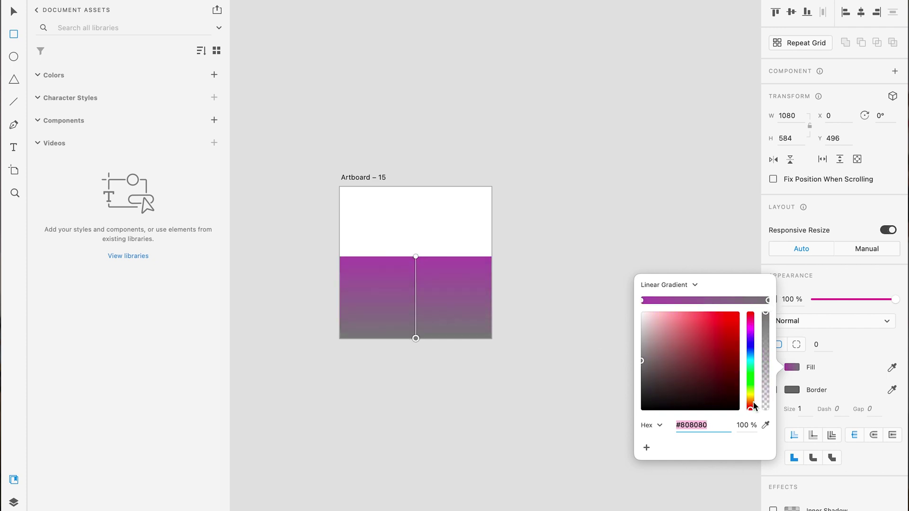
pyautogui.moveTo(754, 406); pyautogui.dragTo(752, 402)
pyautogui.moveTo(689, 363)
pyautogui.mouseDown()
pyautogui.moveTo(692, 342)
pyautogui.moveTo(725, 333)
pyautogui.mouseUp()
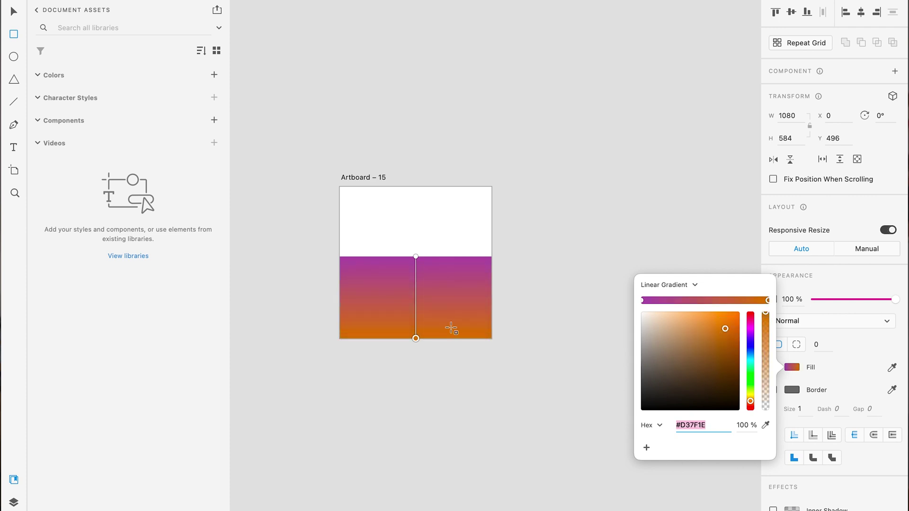
pyautogui.moveTo(417, 341); pyautogui.dragTo(376, 349)
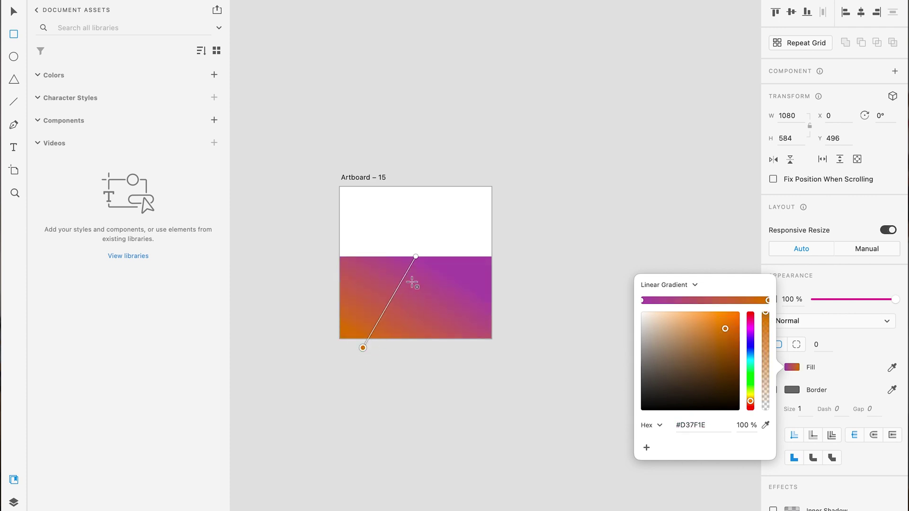
pyautogui.moveTo(418, 260); pyautogui.dragTo(500, 221)
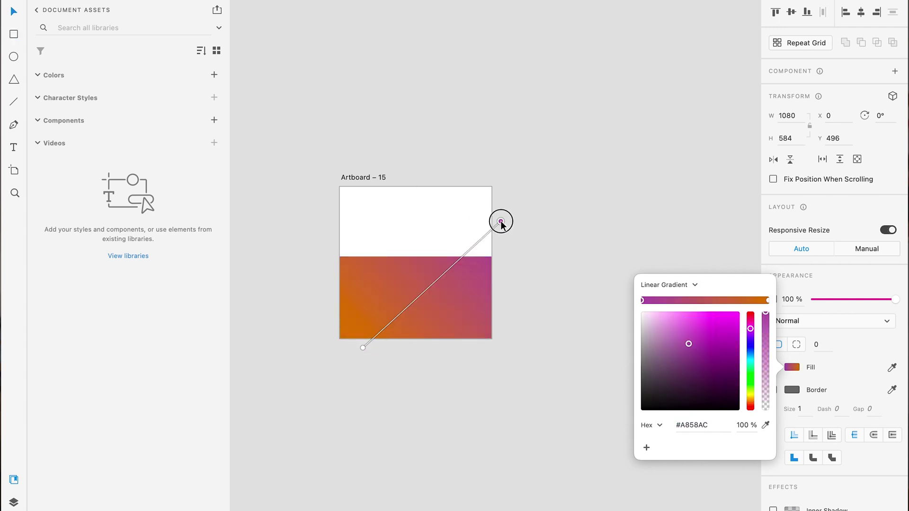
pyautogui.click(491, 361)
pyautogui.hscroll(-3, 492, 364)
pyautogui.moveTo(298, 428); pyautogui.dragTo(558, 263)
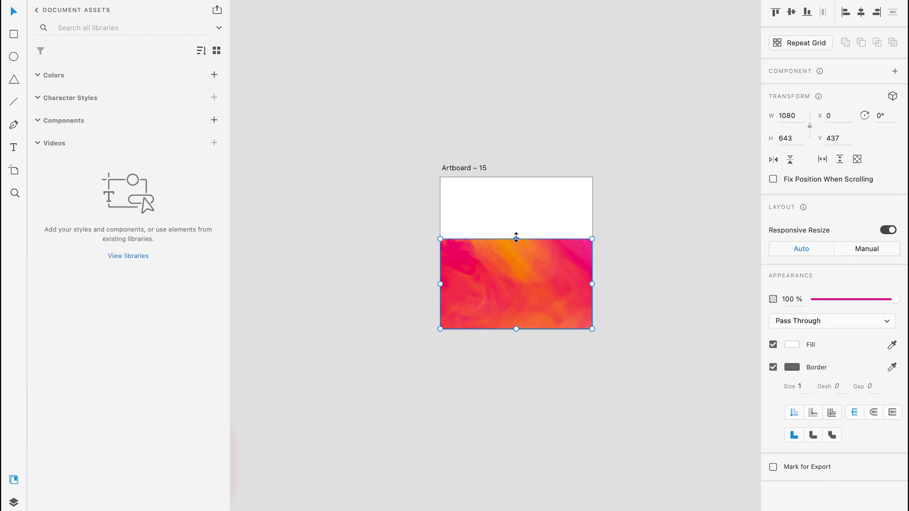
# Step: Drag the texture image's top edge so it fits the artboard's lower half
pyautogui.moveTo(516, 242); pyautogui.dragTo(515, 244)
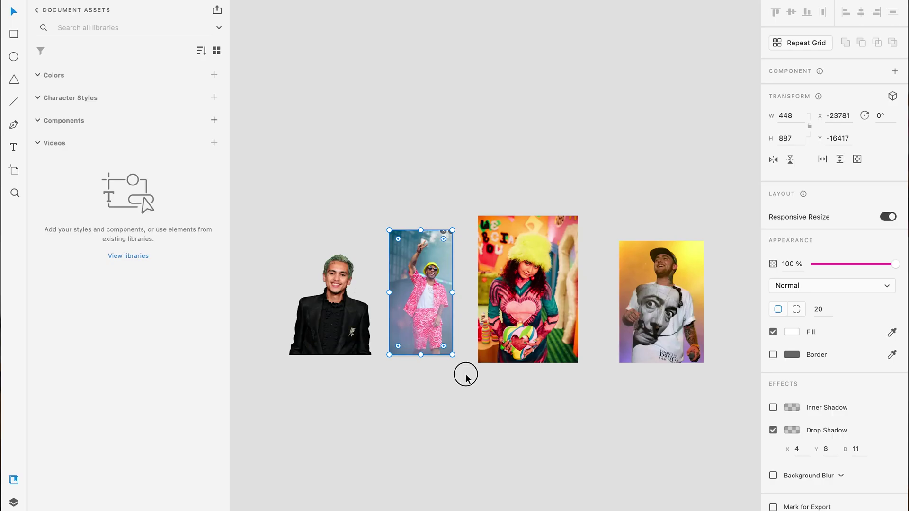
# Step: Send the pink-outfit man's photo to Photoshop with Edit in Photoshop
pyautogui.click(463, 374)
pyautogui.click(432, 315)
pyautogui.rightClick(432, 315)
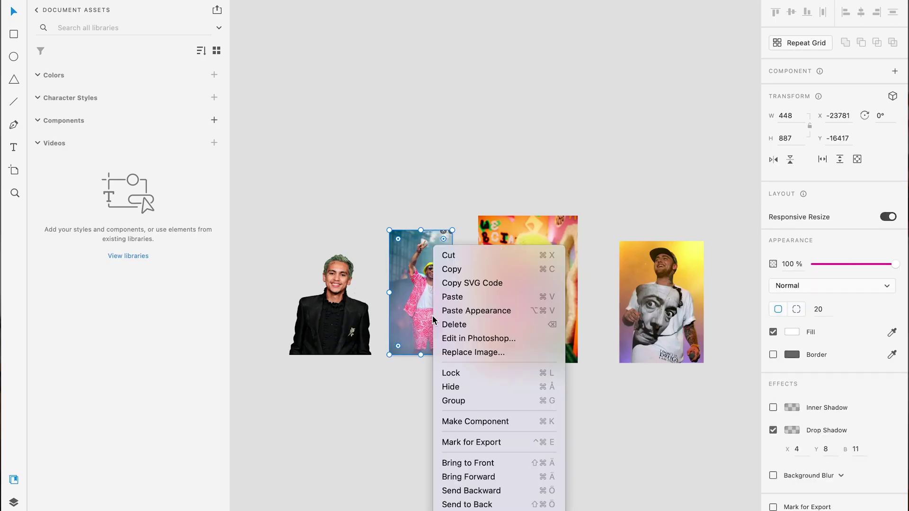
pyautogui.click(518, 339)
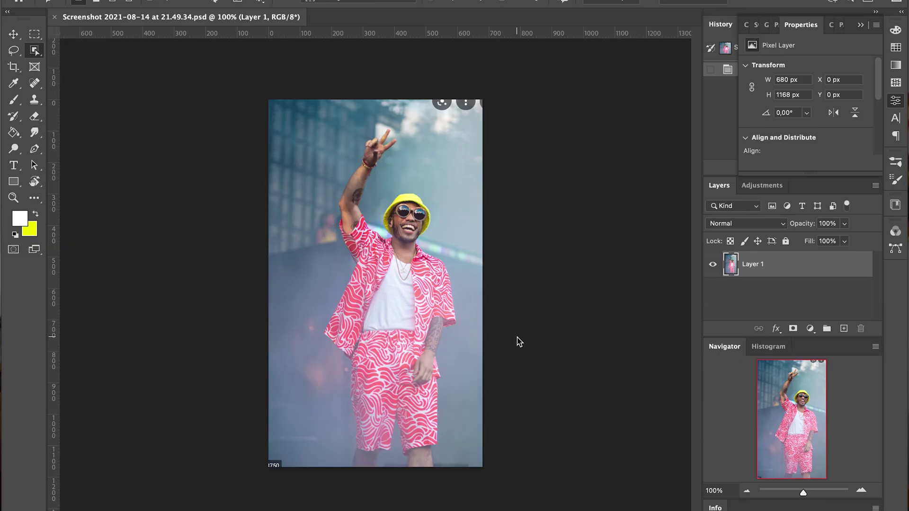
# Step: Select the man in pink with Object Selection, mask out his background, and return to XD
pyautogui.rightClick(34, 50)
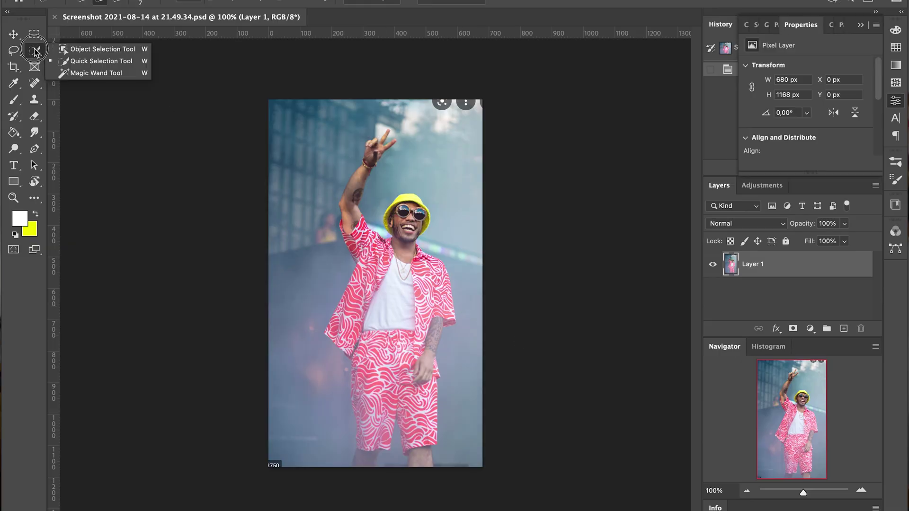
pyautogui.click(76, 49)
pyautogui.moveTo(311, 126); pyautogui.dragTo(454, 467)
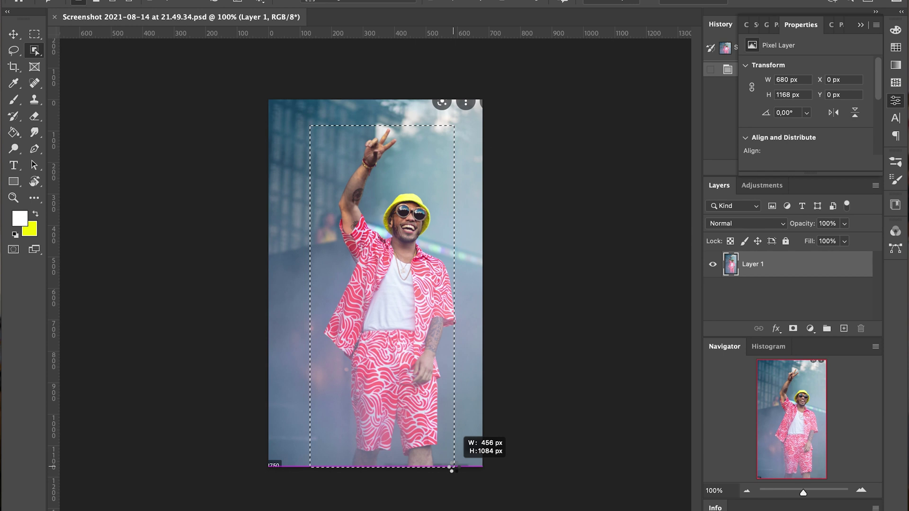
pyautogui.moveTo(451, 470); pyautogui.dragTo(451, 470)
pyautogui.scroll(1, 738, 282)
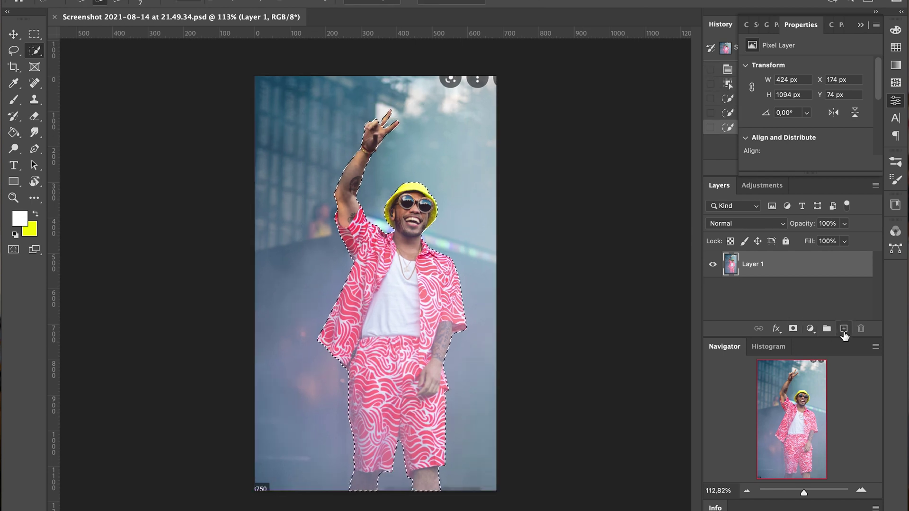
pyautogui.click(793, 329)
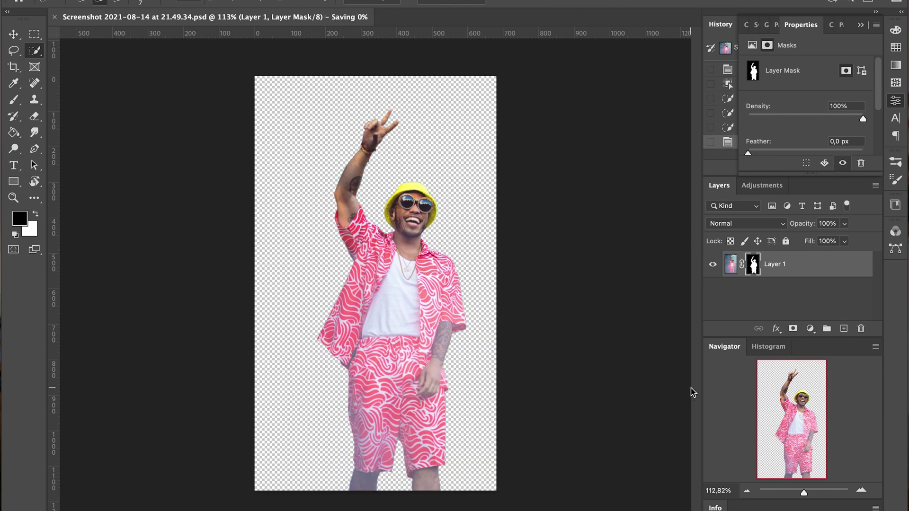
pyautogui.press('super+Tab')
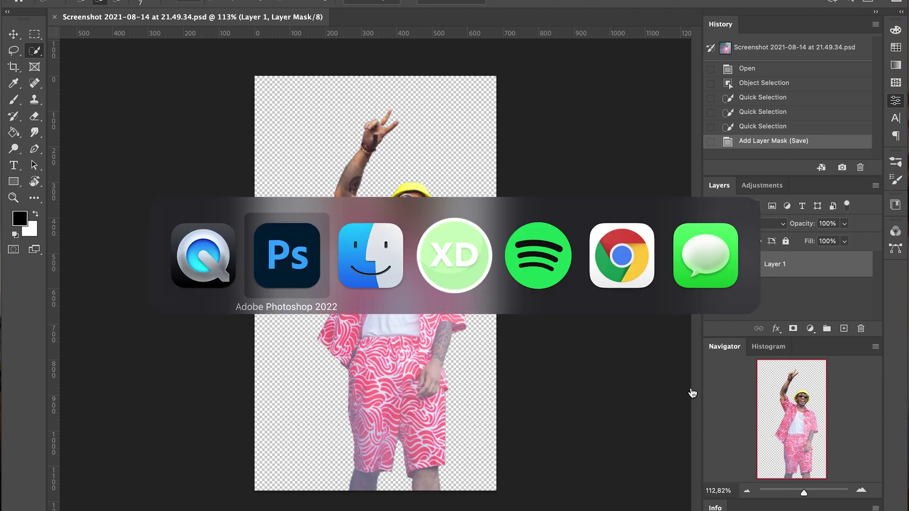
pyautogui.press('super+Tab')
pyautogui.press('super+Tab')
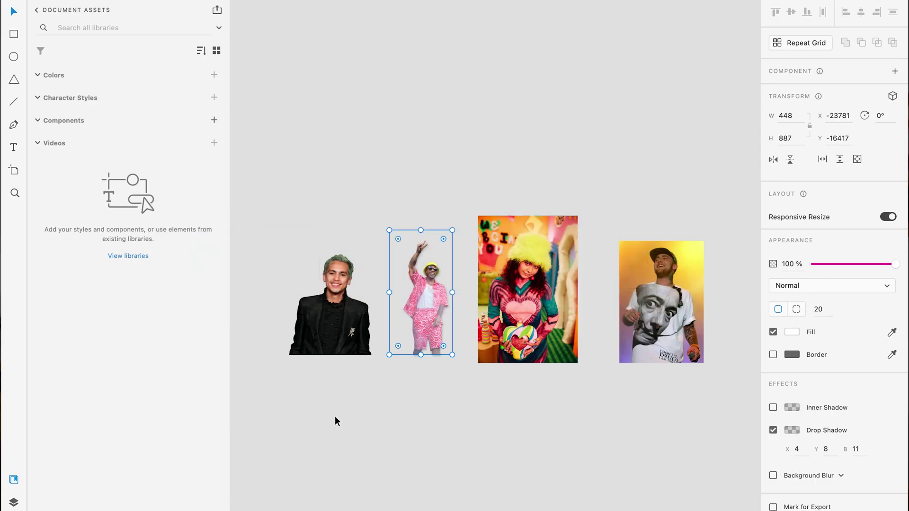
# Step: Deselect the updated cut-out and switch to the Object Selection tool for the yellow-hat photo
pyautogui.click(475, 344)
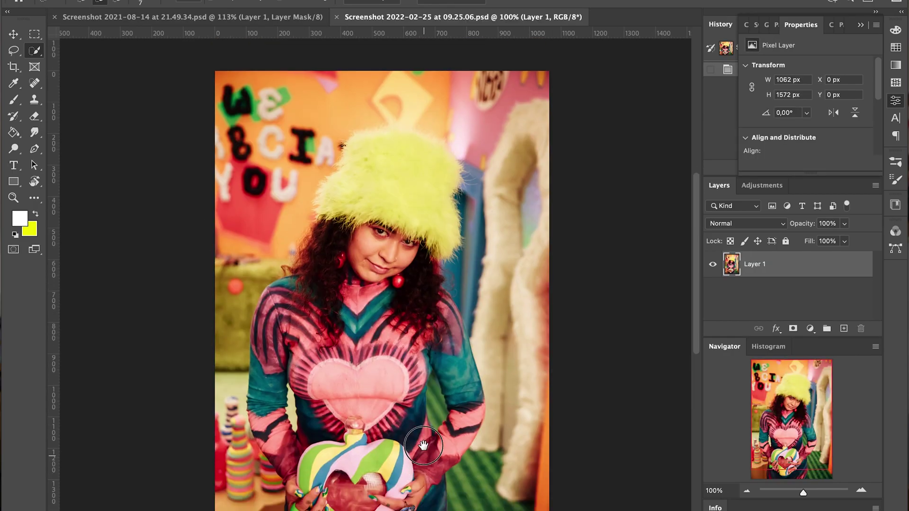
pyautogui.scroll(-2, 423, 445)
pyautogui.hotkey('shift', 'w')
# Step: Select the yellow-hat woman, mask away her background, then outline the next person's photo
pyautogui.moveTo(235, 97); pyautogui.dragTo(482, 509)
pyautogui.hotkey('shift', 'w')
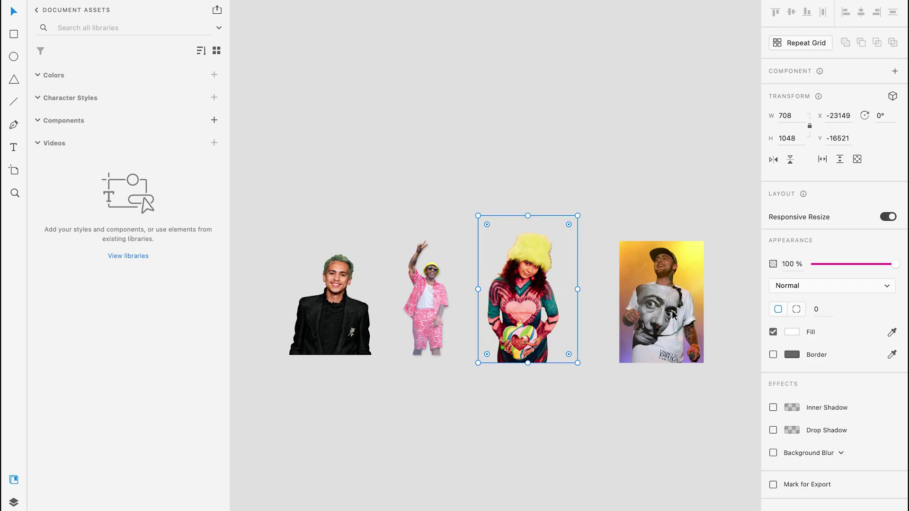
pyautogui.click(698, 348)
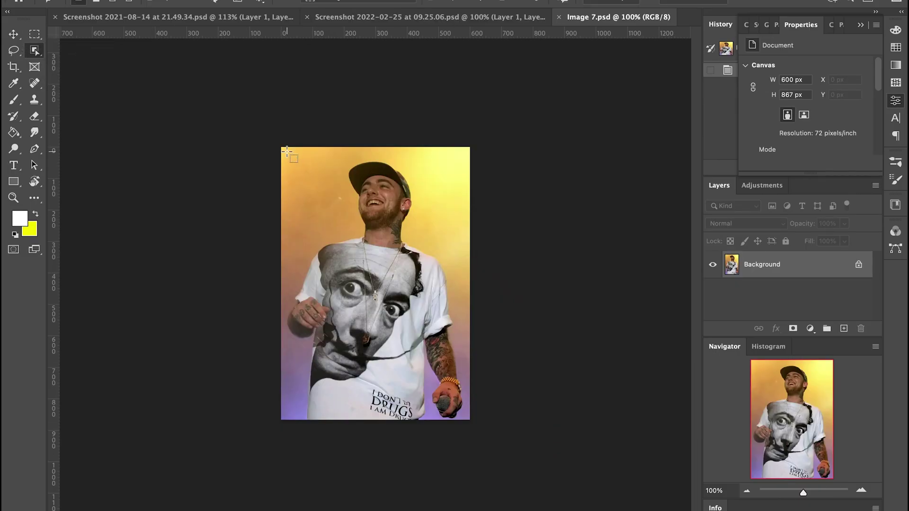
pyautogui.moveTo(286, 151); pyautogui.dragTo(468, 415)
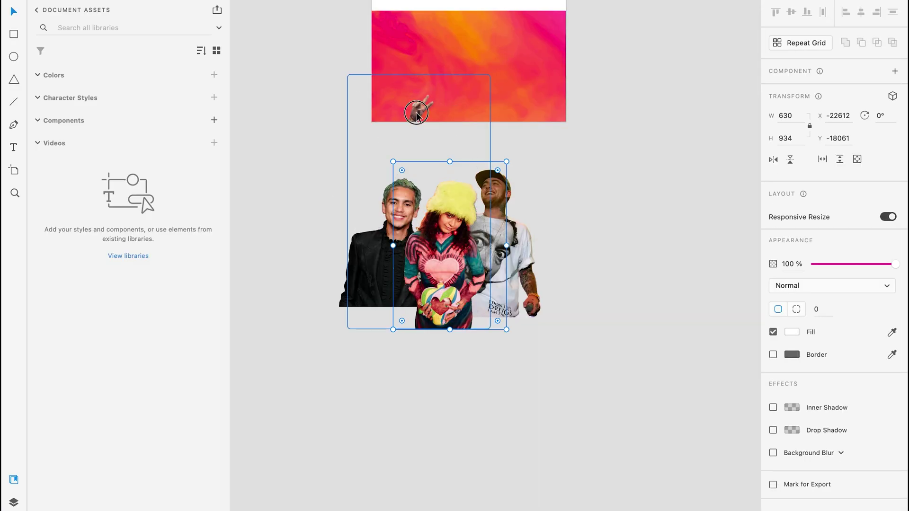
# Step: Move and enlarge the cut-out people group on the artboard, then place a text box above them
pyautogui.moveTo(417, 110); pyautogui.dragTo(414, 370)
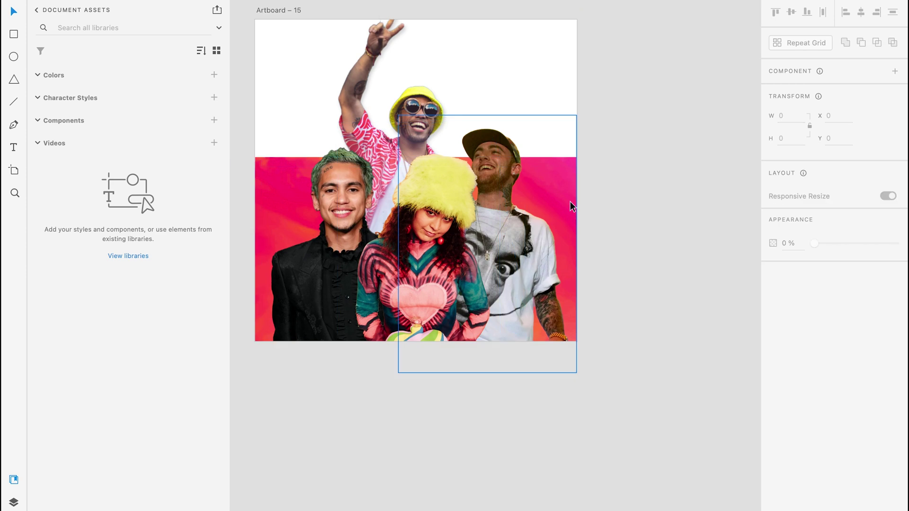
pyautogui.moveTo(512, 379); pyautogui.dragTo(541, 384)
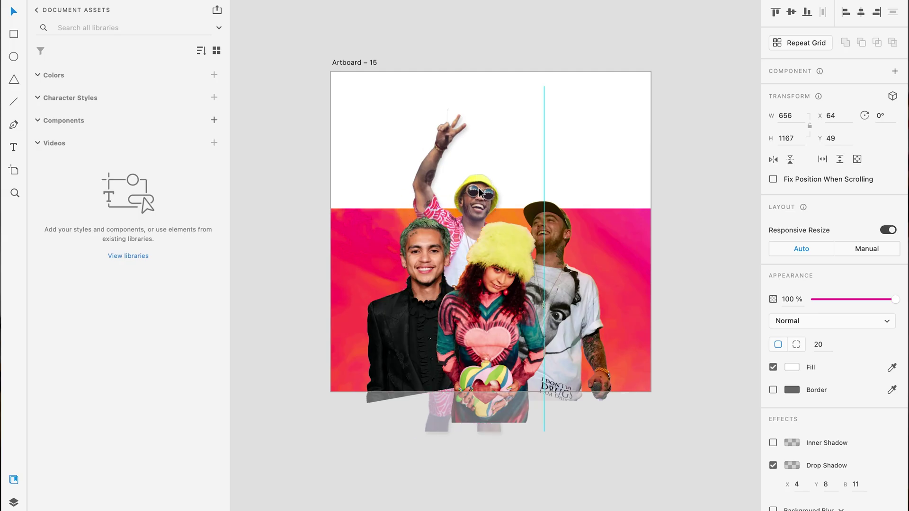
pyautogui.press('t')
pyautogui.click(483, 116)
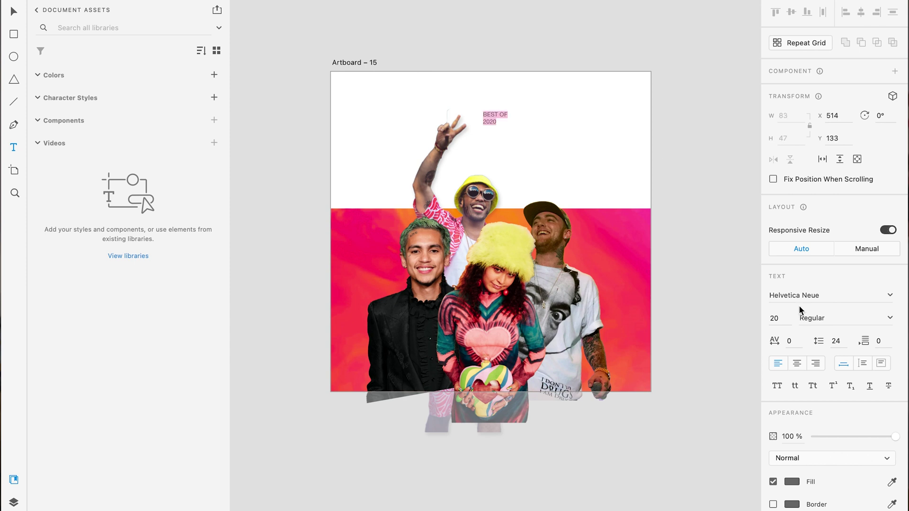
# Step: Make the heading black, size 80, centre-aligned, and nudge it slightly left
pyautogui.click(792, 481)
pyautogui.click(643, 481)
pyautogui.click(776, 321)
pyautogui.write('80')
pyautogui.press('Return')
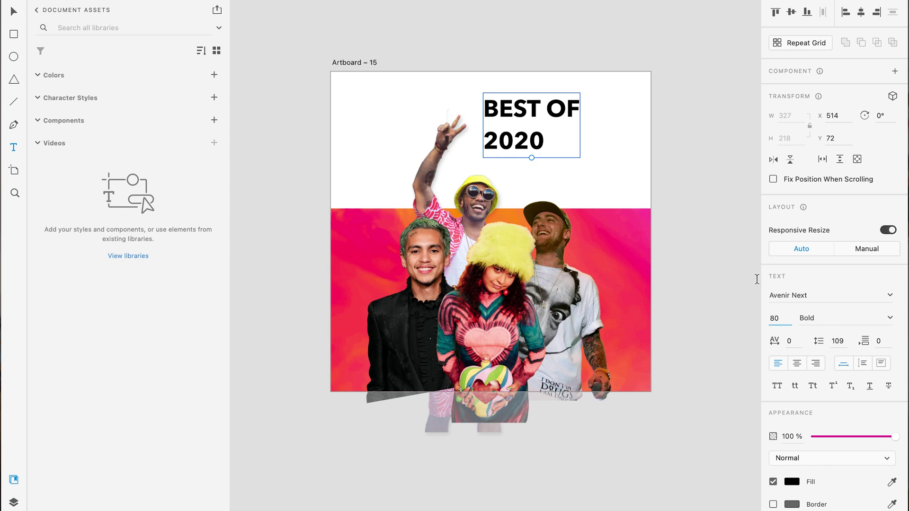
pyautogui.click(797, 363)
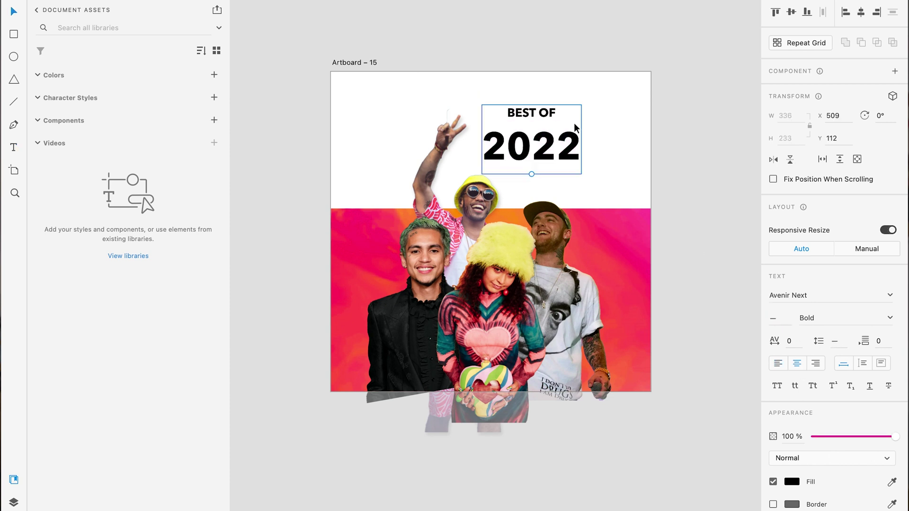
pyautogui.moveTo(524, 146); pyautogui.dragTo(521, 146)
pyautogui.scroll(3, 516, 152)
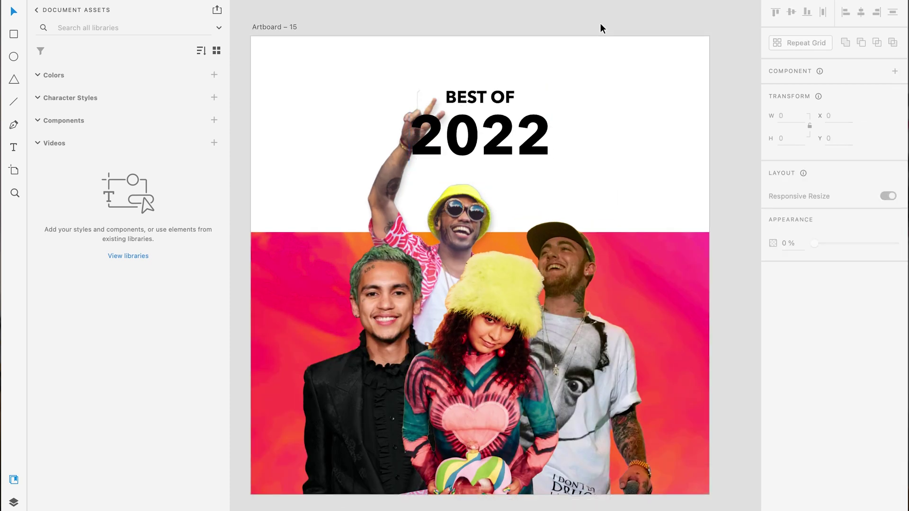
# Step: Flip the sunglasses man's cut-out horizontally and move him to the right
pyautogui.hscroll(-2, 474, 189)
pyautogui.click(431, 160)
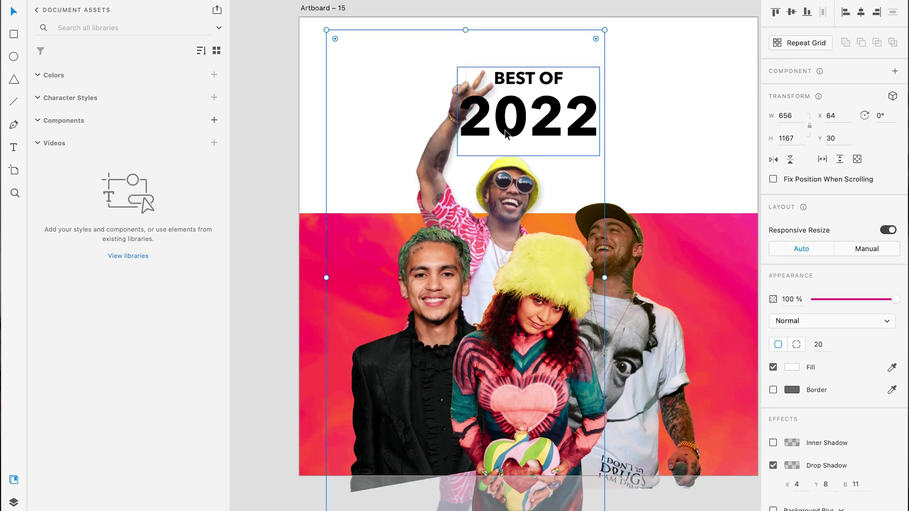
pyautogui.click(582, 124)
pyautogui.scroll(-3, 557, 131)
pyautogui.scroll(2, 611, 46)
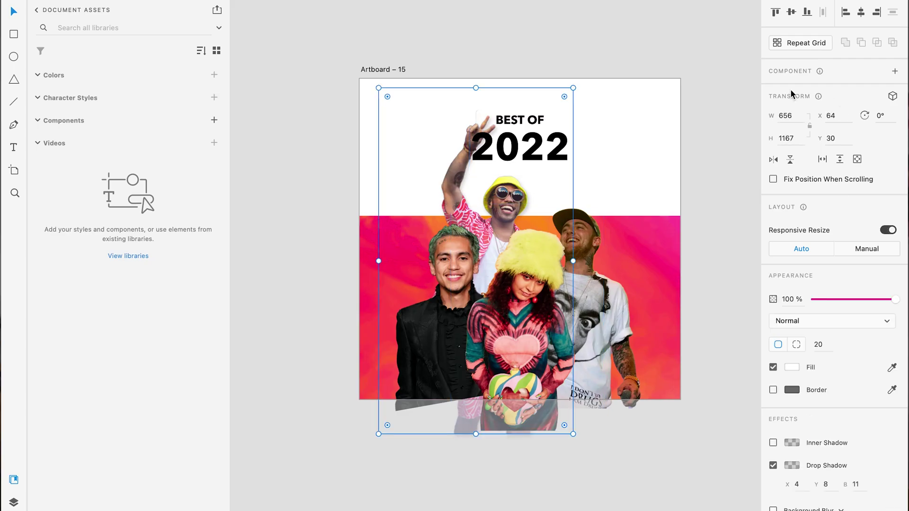
pyautogui.click(772, 161)
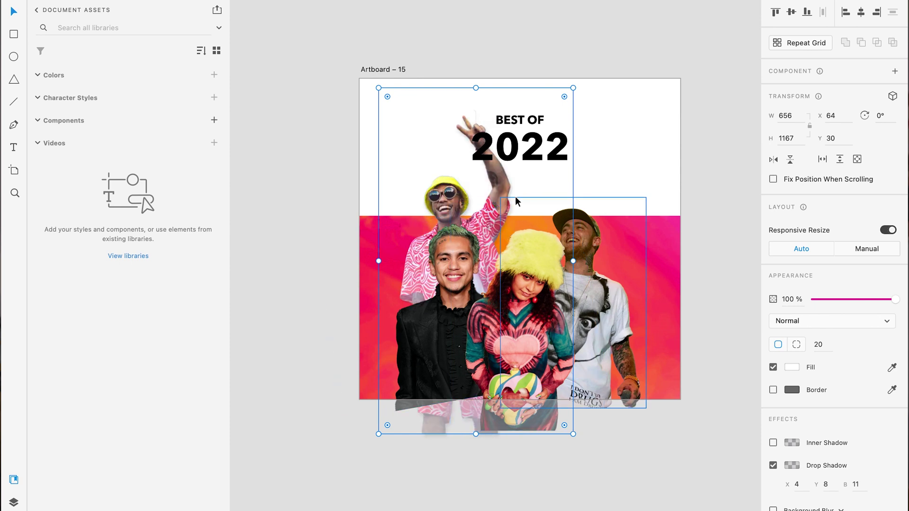
pyautogui.moveTo(501, 186); pyautogui.dragTo(594, 186)
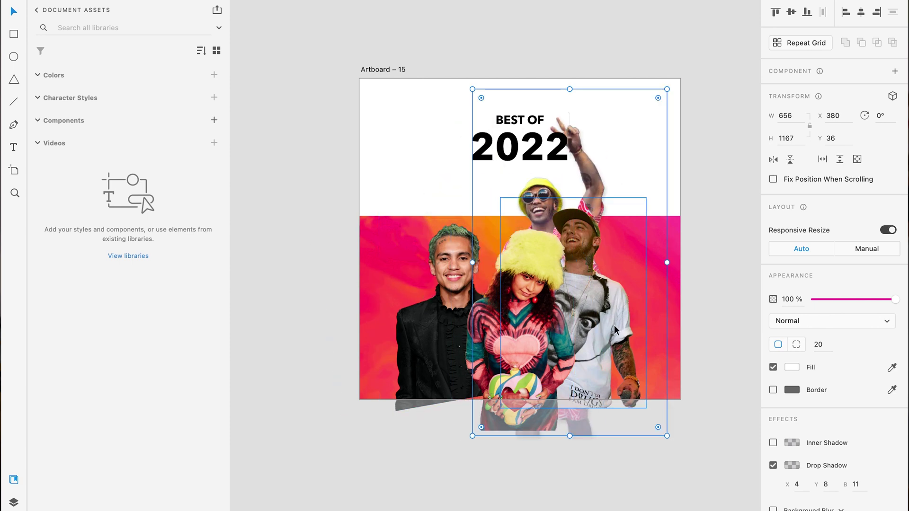
# Step: Move the man in the cap up-left behind the others and fine-tune the woman's and sunglasses man's positions
pyautogui.click(614, 327)
pyautogui.moveTo(614, 327); pyautogui.dragTo(511, 300)
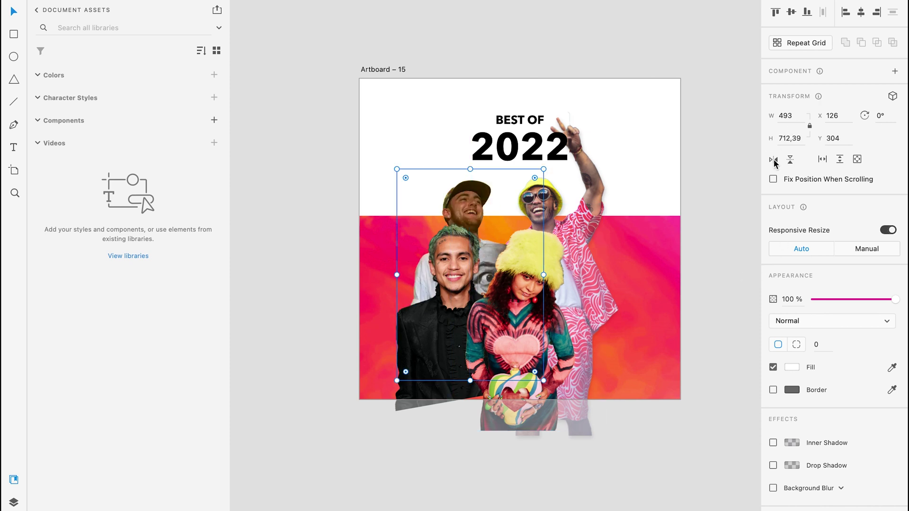
pyautogui.moveTo(468, 207); pyautogui.dragTo(482, 185)
pyautogui.click(466, 193)
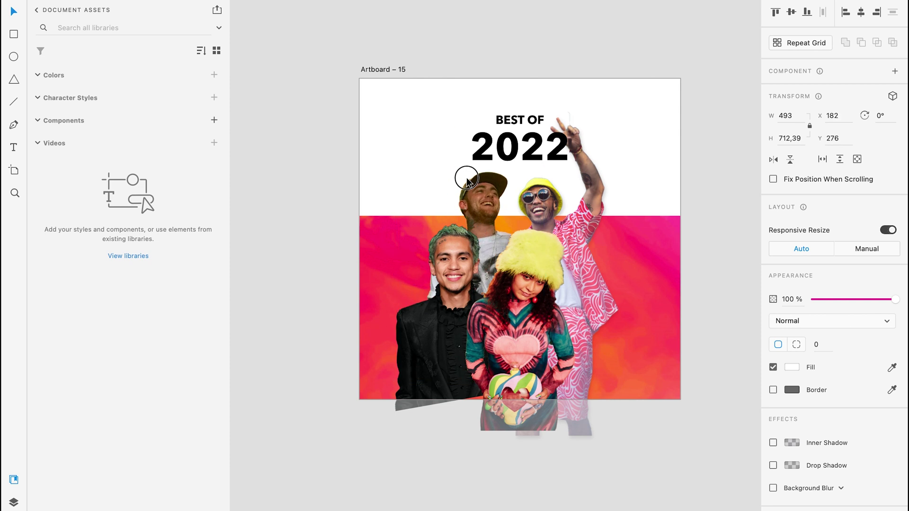
pyautogui.click(595, 199)
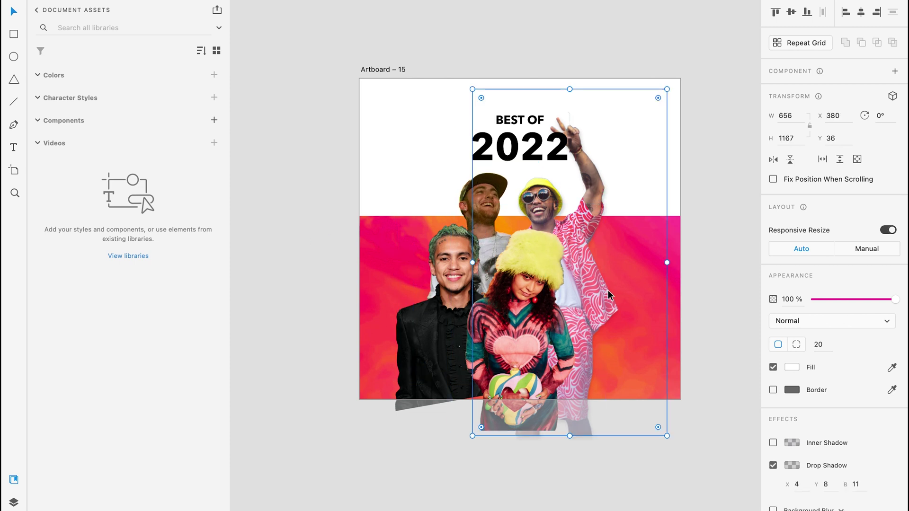
pyautogui.moveTo(609, 294); pyautogui.dragTo(621, 298)
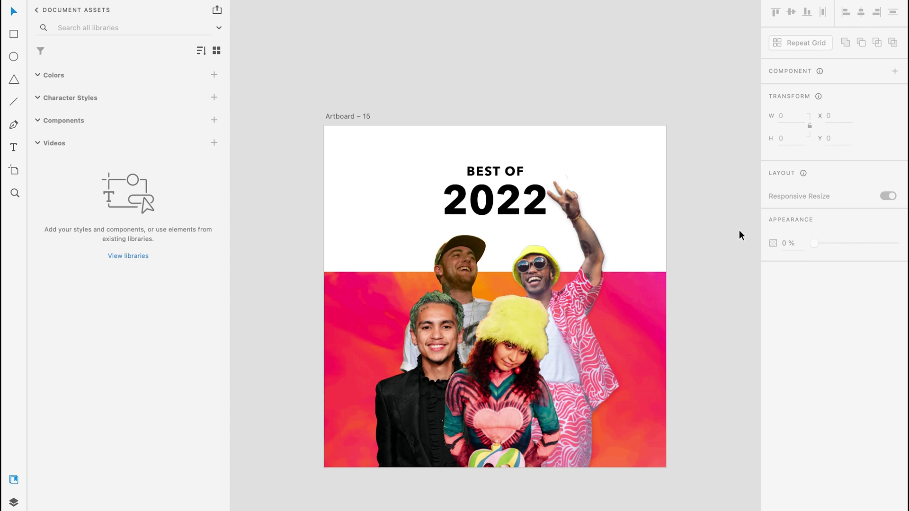
pyautogui.scroll(-3, 733, 237)
pyautogui.hscroll(1, 733, 238)
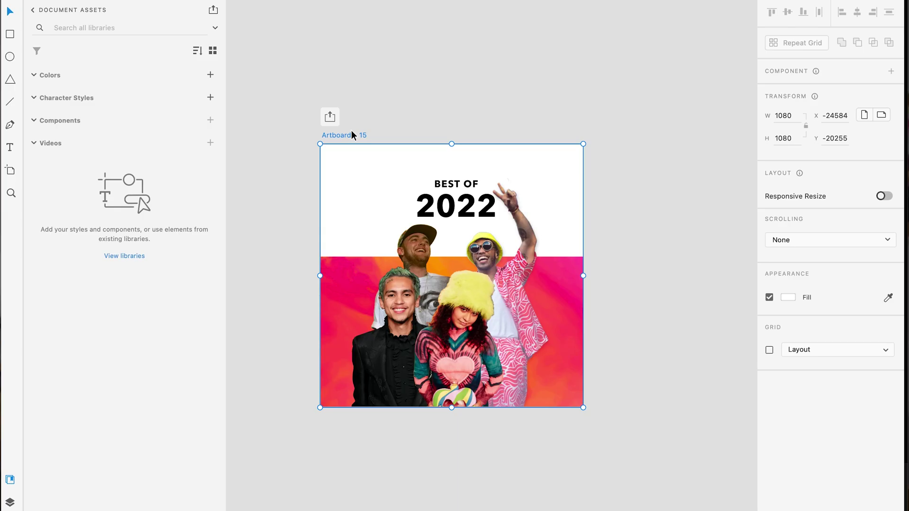
# Step: Export the artboard as Cover art.jpg and save it as the '2022' playlist's cover in Spotify
pyautogui.press('super+e')
pyautogui.write('C')
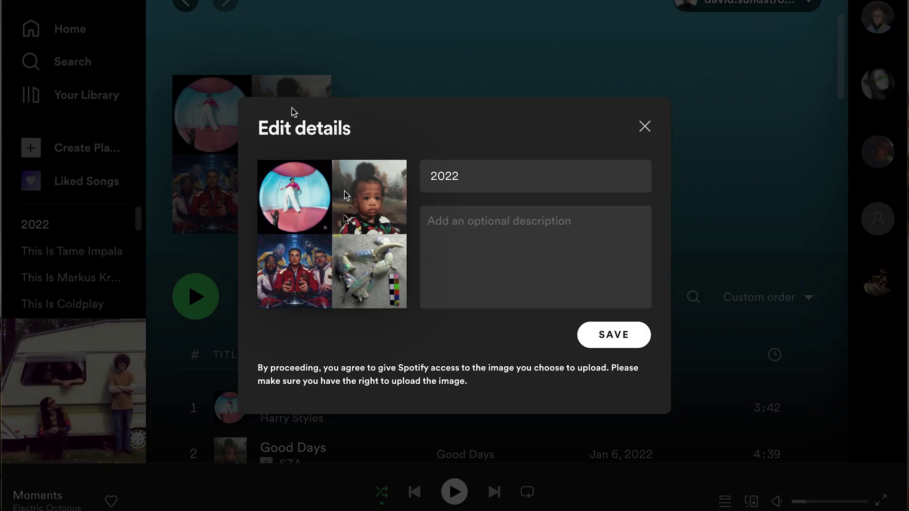
pyautogui.click(338, 226)
pyautogui.click(339, 230)
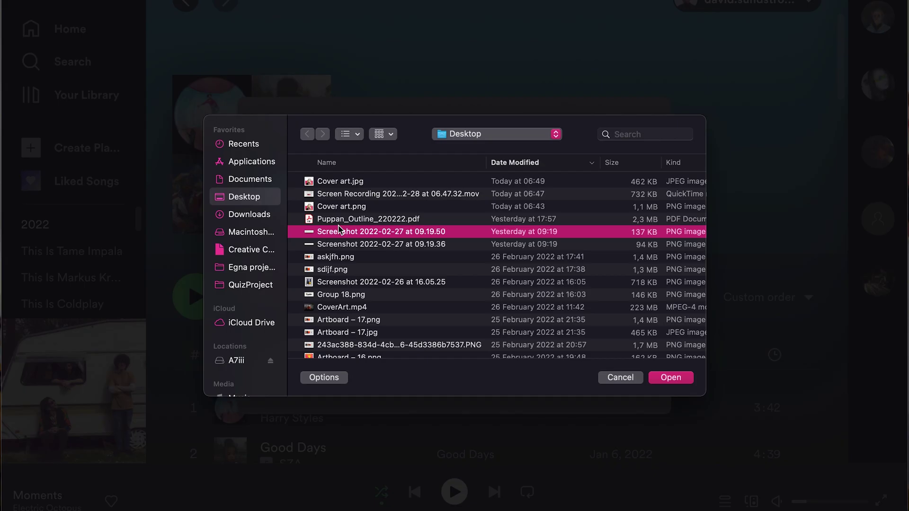
pyautogui.doubleClick(344, 182)
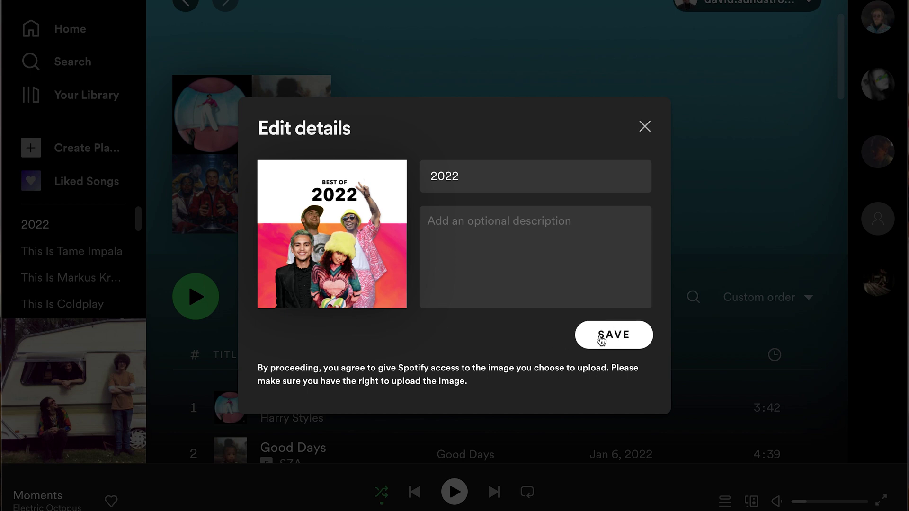
pyautogui.click(601, 337)
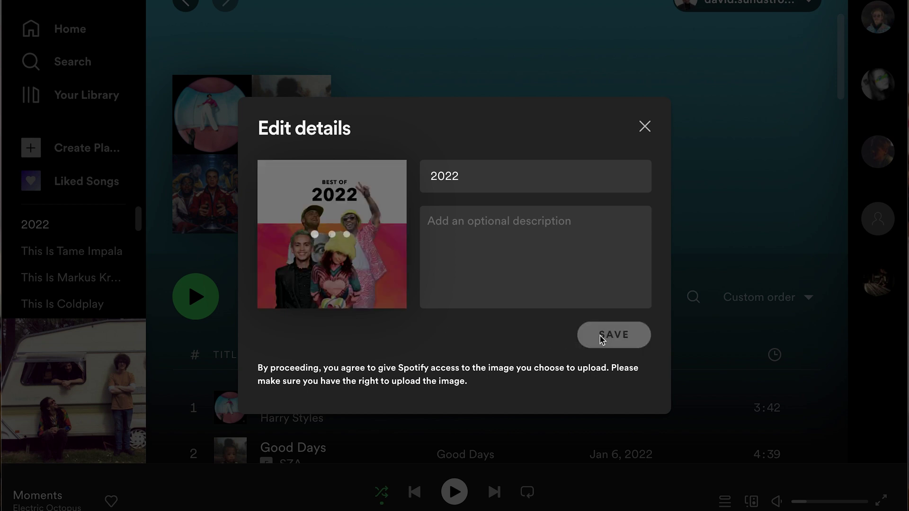